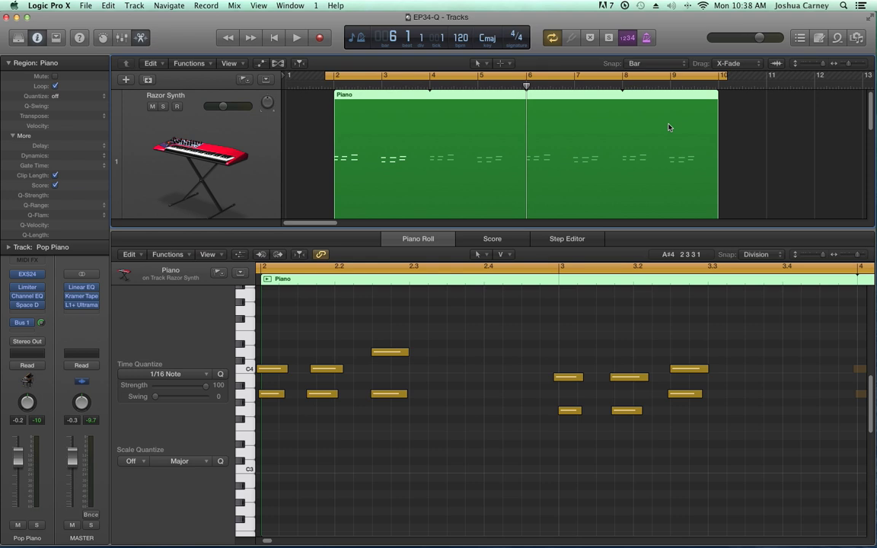
# Quantize the Piano region to 1/16 Note and show its additional region parameters.
pyautogui.click(278, 110)
pyautogui.click(364, 124)
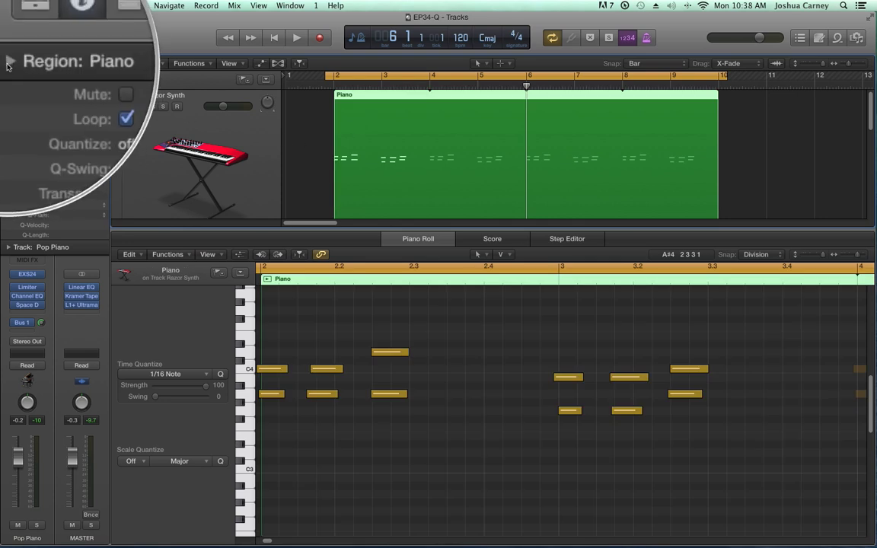
pyautogui.click(8, 64)
pyautogui.click(7, 64)
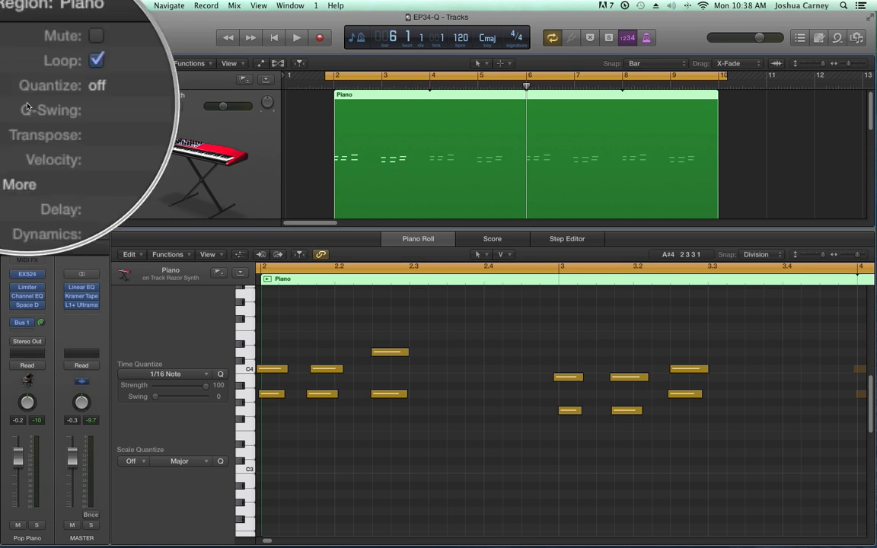
pyautogui.click(53, 96)
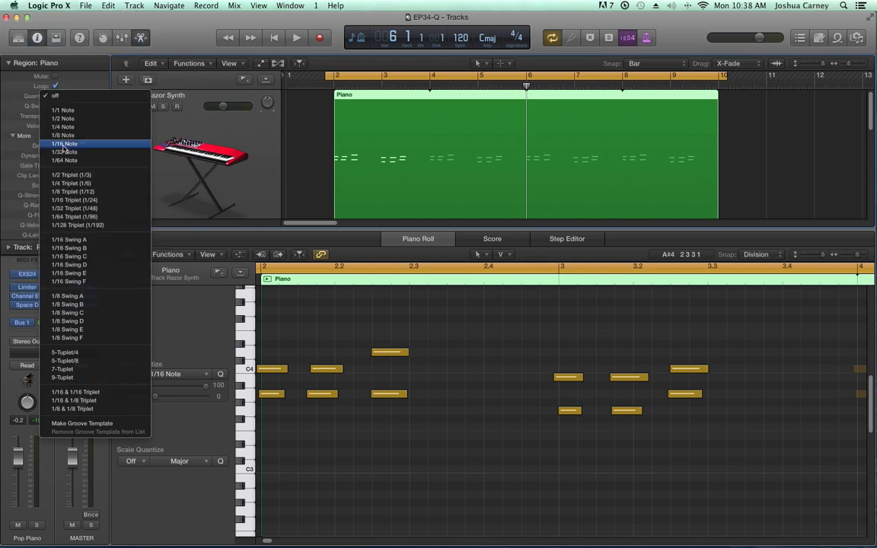
pyautogui.click(65, 145)
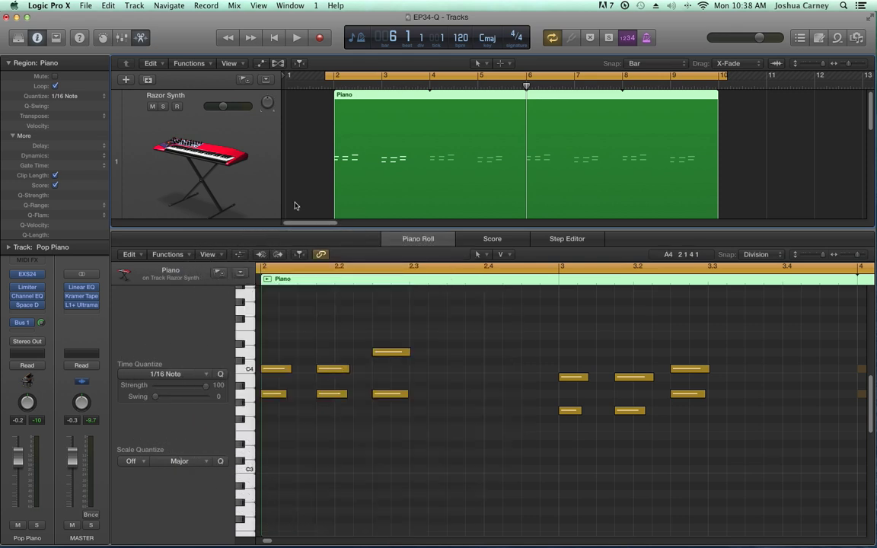
pyautogui.click(12, 136)
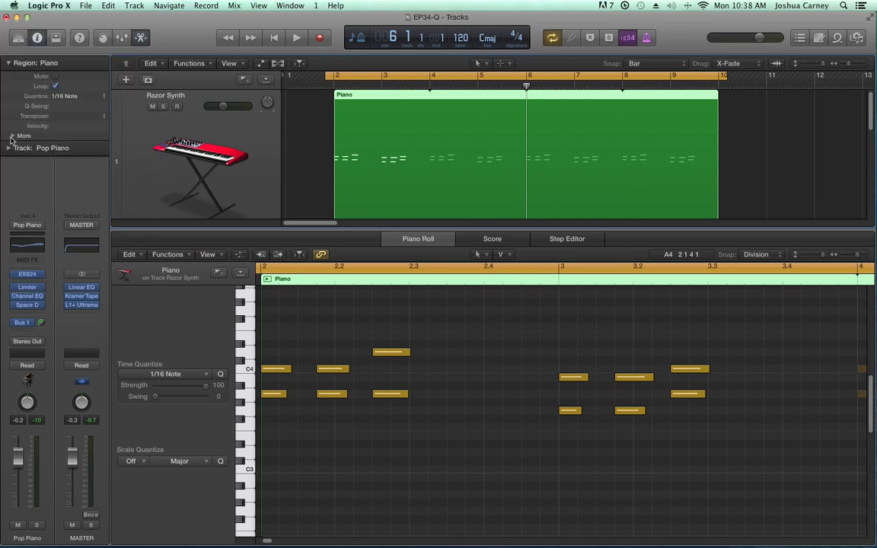
pyautogui.click(12, 135)
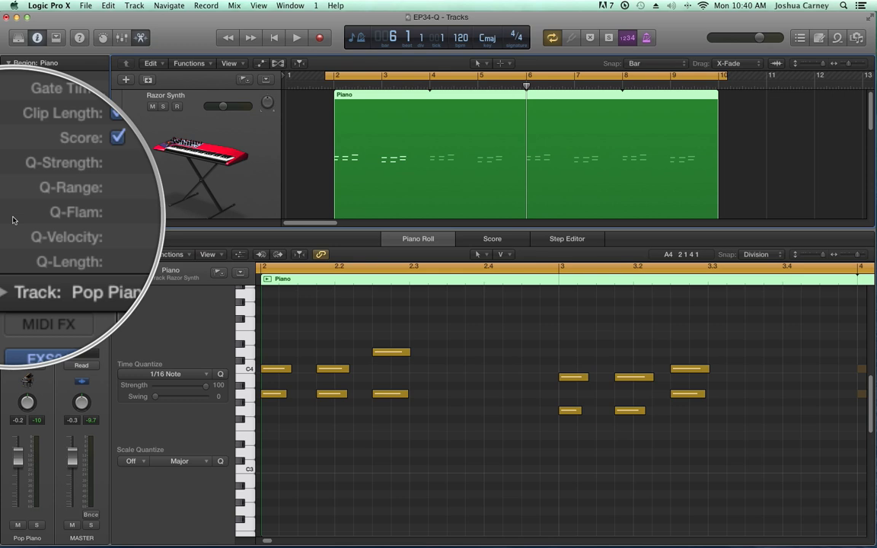
# Close the editor and play back the whole arrangement to hear the quantized Piano region.
pyautogui.press('e')
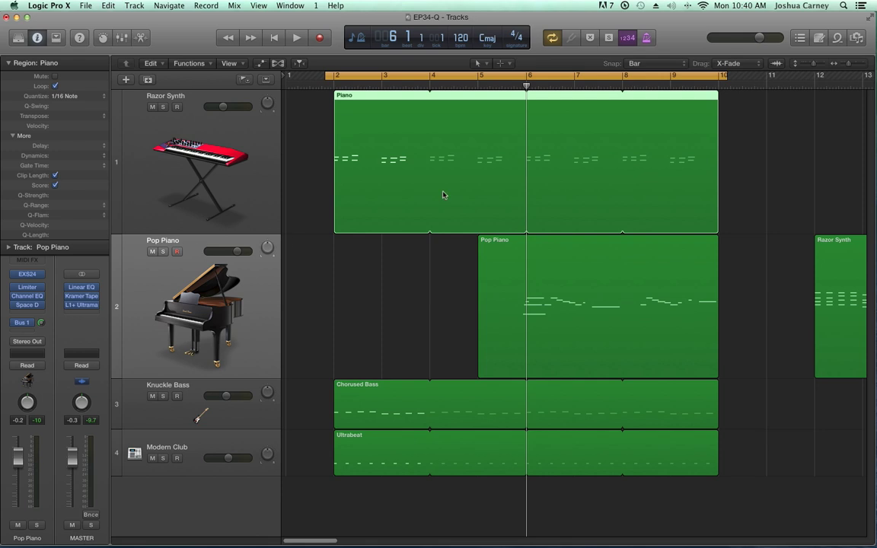
pyautogui.press('space')
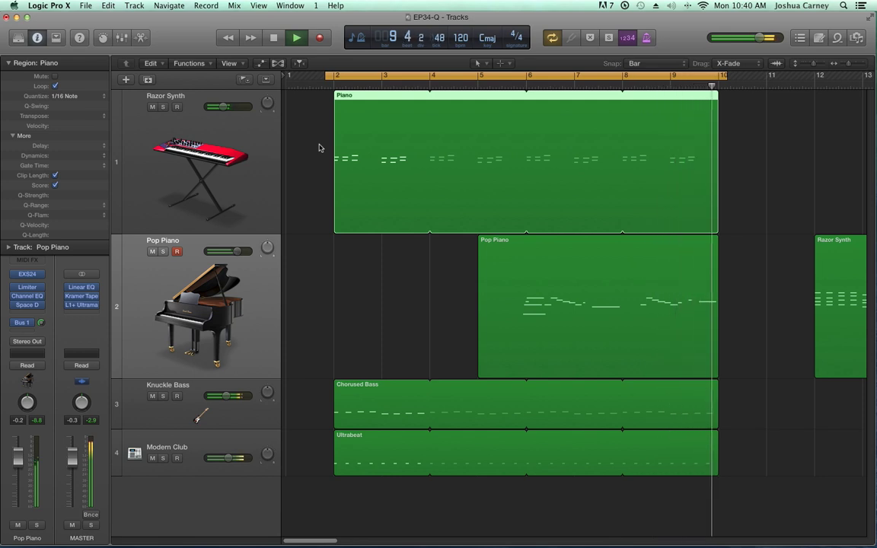
pyautogui.press('space')
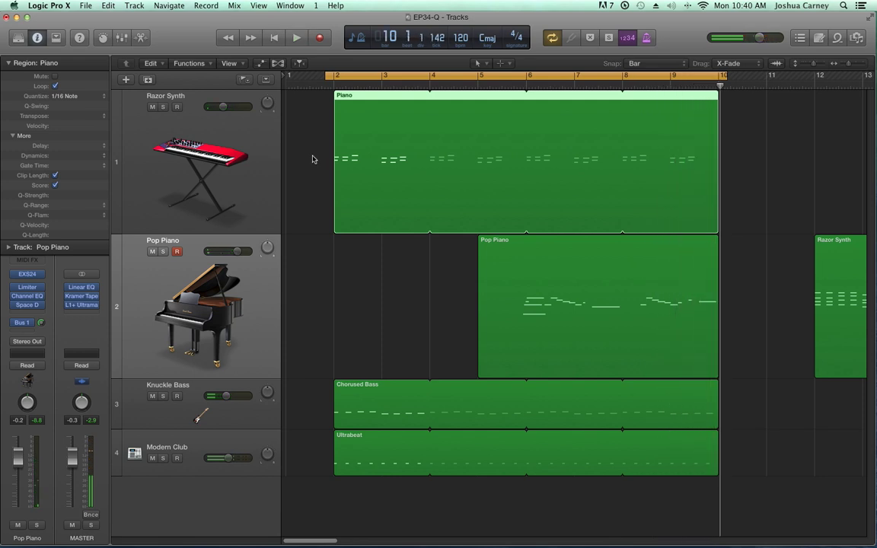
# Move the Pop Piano track above Razor Synth and mute the Razor Synth, Knuckle Bass and Modern Club tracks.
pyautogui.click(312, 159)
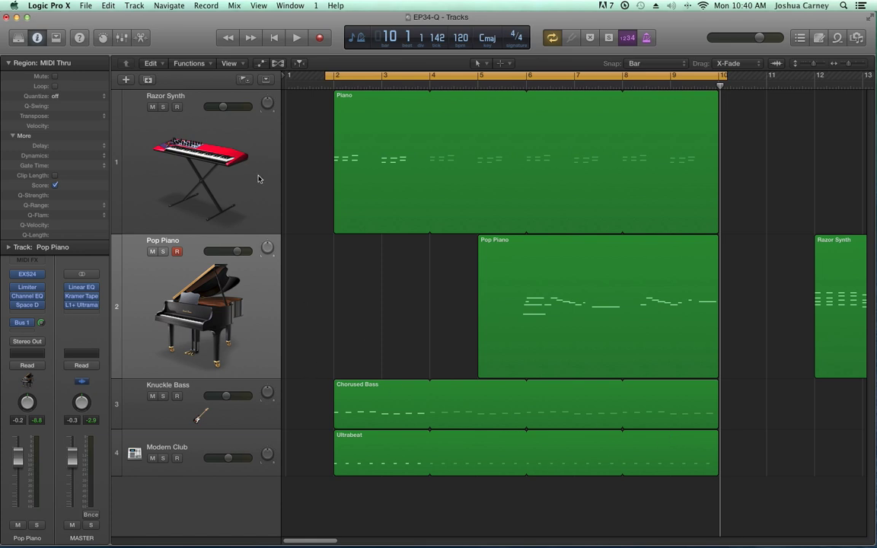
pyautogui.moveTo(181, 283); pyautogui.dragTo(175, 152)
pyautogui.moveTo(152, 251); pyautogui.dragTo(152, 458)
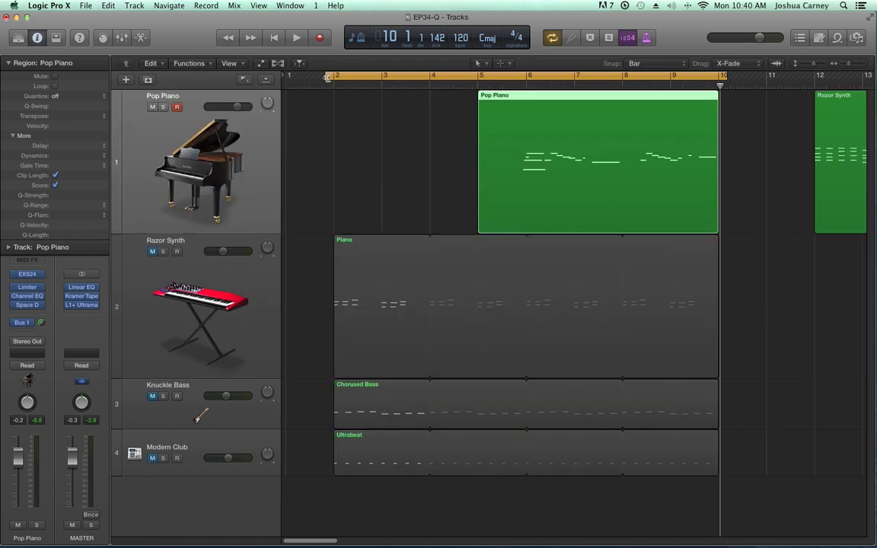
# Shorten the cycle range to start just before bar 6 and play the Pop Piano region in the Piano Roll.
pyautogui.moveTo(327, 77); pyautogui.dragTo(513, 93)
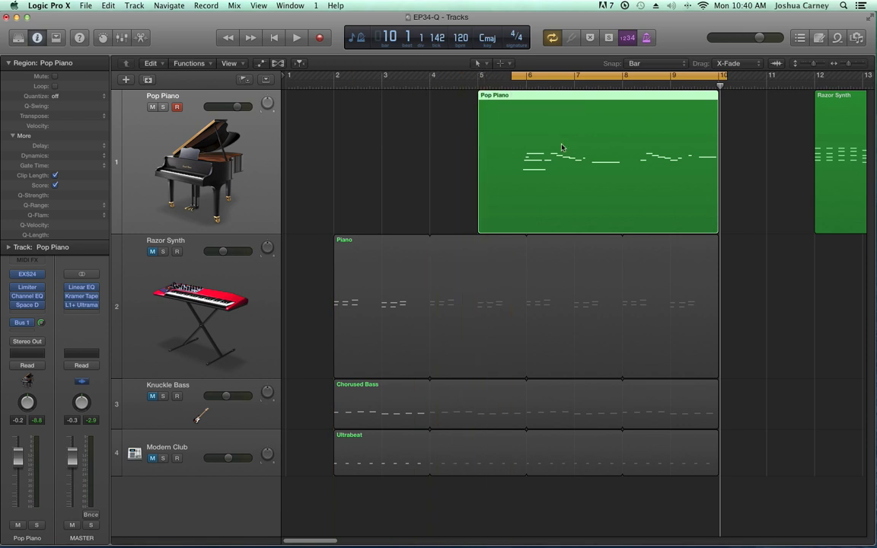
pyautogui.doubleClick(562, 147)
pyautogui.scroll(1, 641, 326)
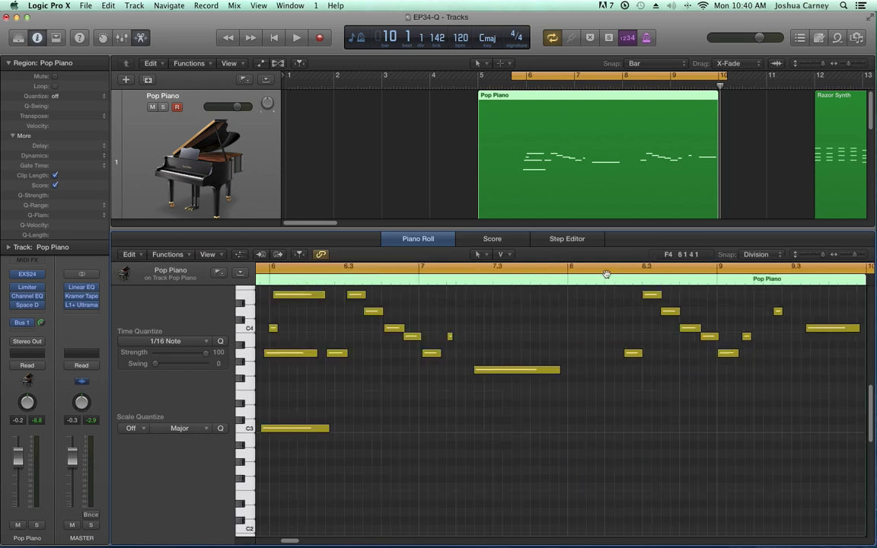
pyautogui.press('space')
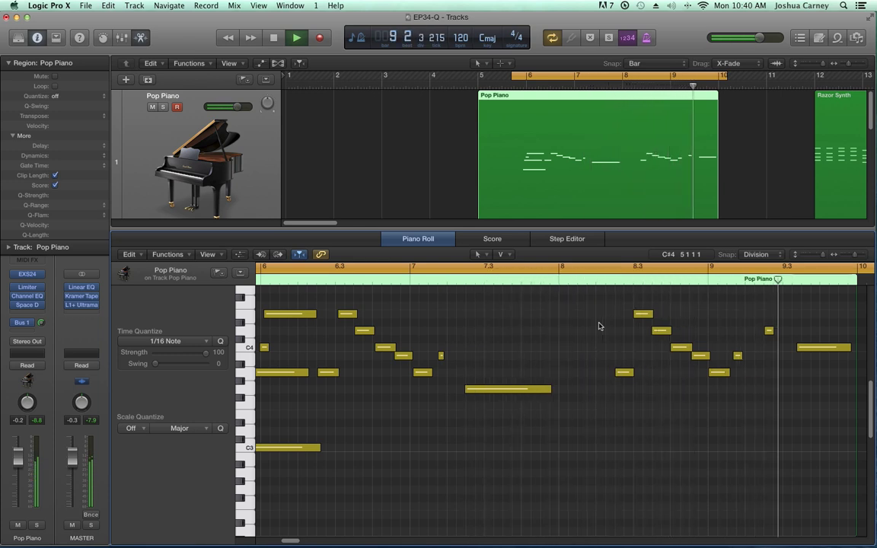
pyautogui.press('space')
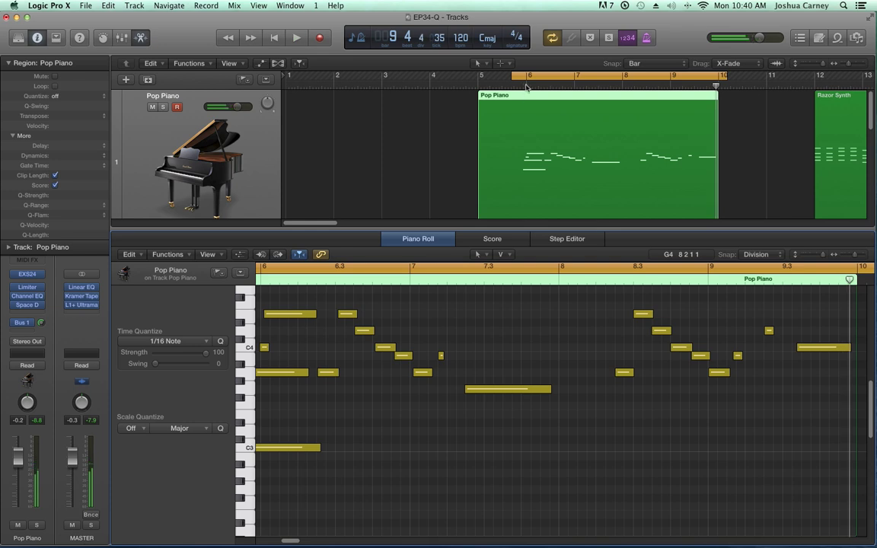
# Quantize the Pop Piano region to 1/16 Note.
pyautogui.click(525, 85)
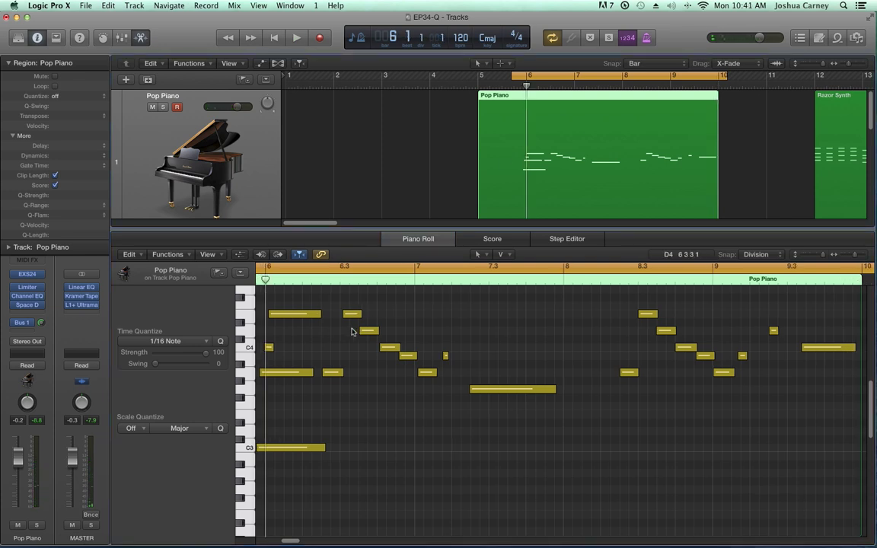
pyautogui.click(351, 275)
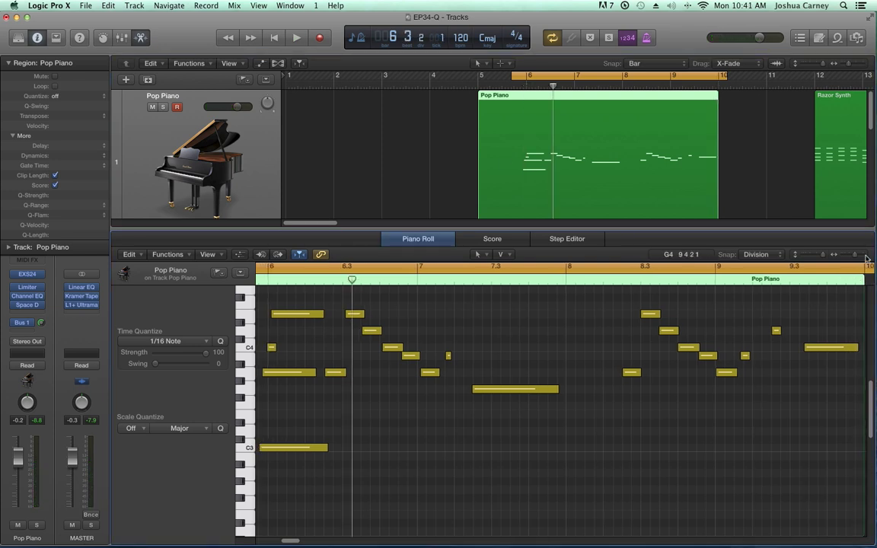
pyautogui.click(866, 258)
pyautogui.click(866, 258)
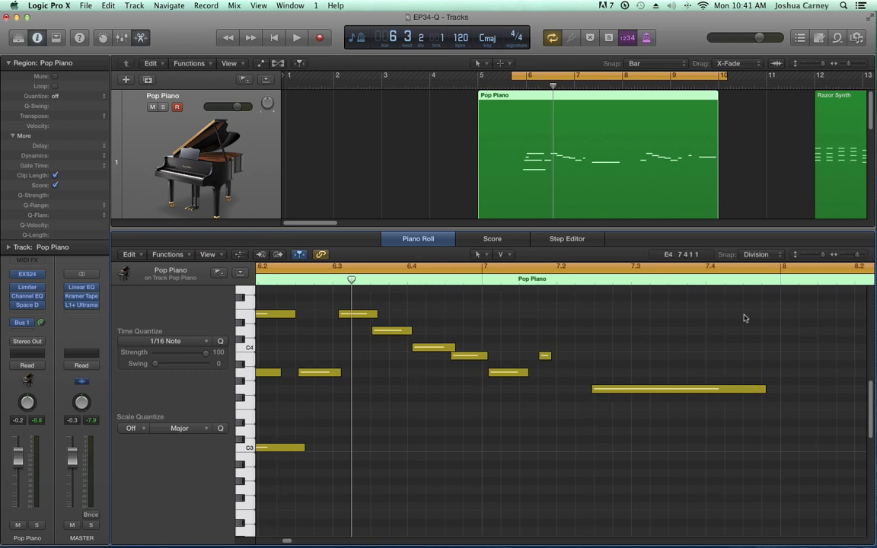
pyautogui.hscroll(1, 396, 323)
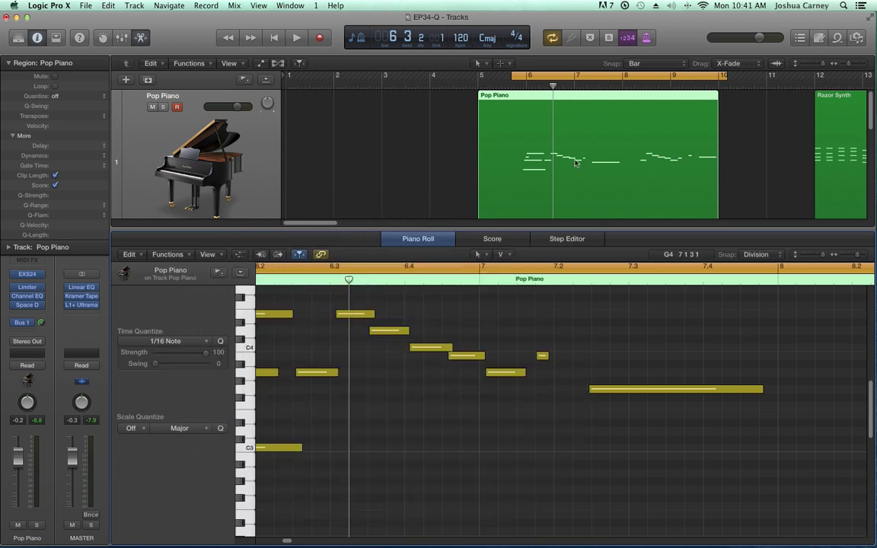
pyautogui.hscroll(-1, 407, 412)
pyautogui.hscroll(-5, 407, 412)
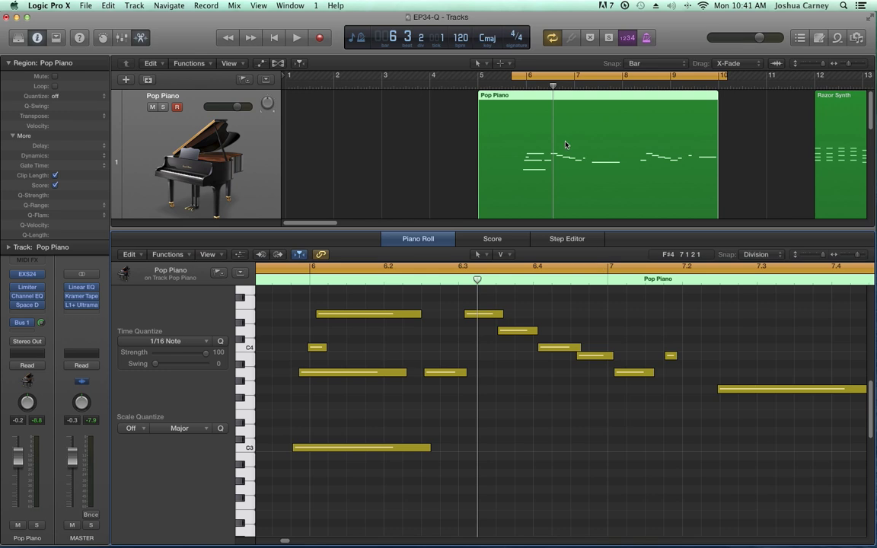
pyautogui.click(55, 96)
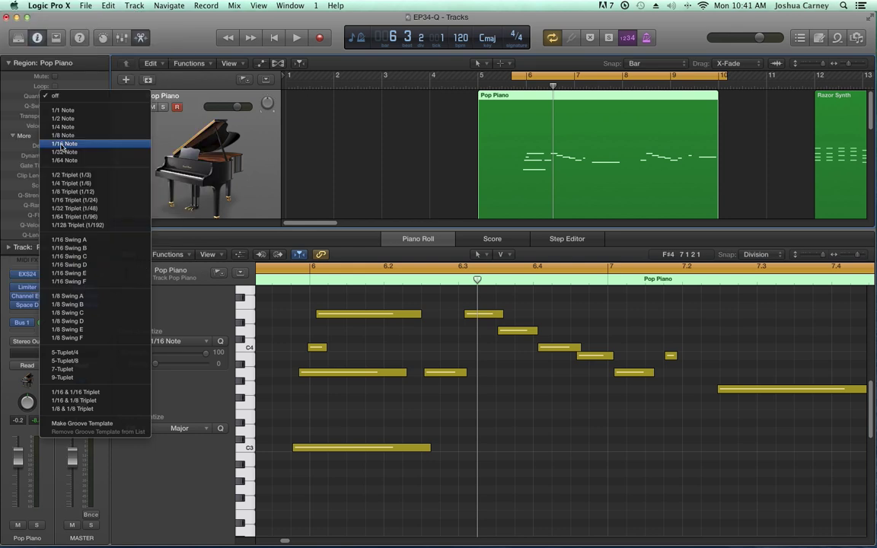
pyautogui.click(62, 143)
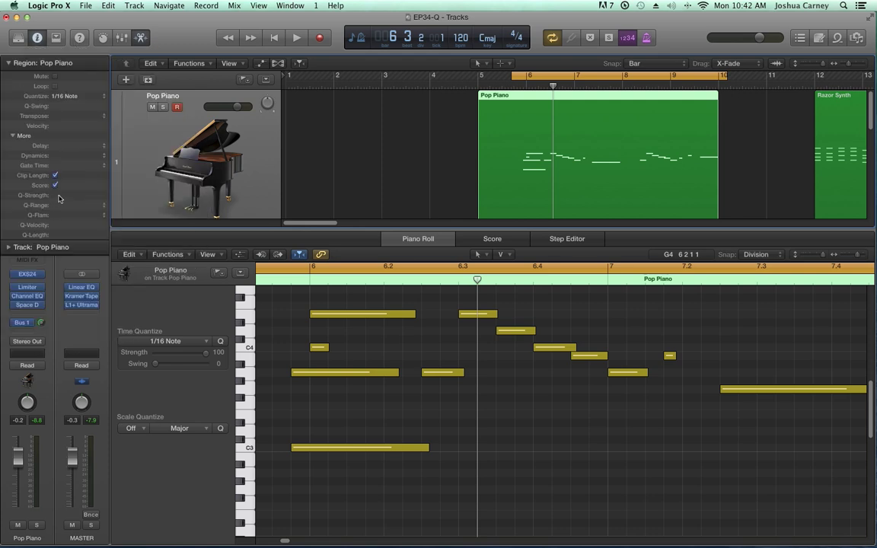
# Set the Pop Piano region's Q-Strength to 59% and examine its note positions around bars 6 and 7.
pyautogui.moveTo(59, 195)
pyautogui.mouseDown()
pyautogui.moveTo(59, 211)
pyautogui.moveTo(61, 177)
pyautogui.moveTo(61, 204)
pyautogui.mouseUp()
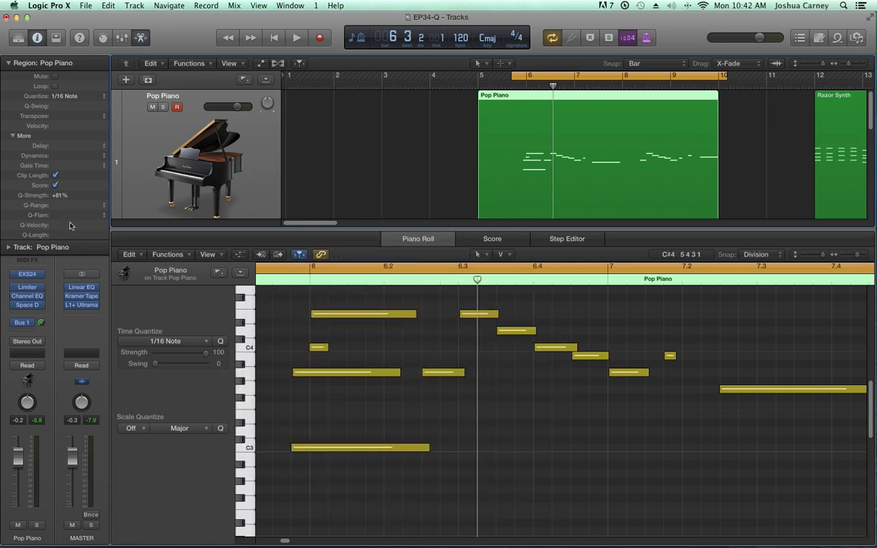
pyautogui.moveTo(58, 197); pyautogui.dragTo(61, 227)
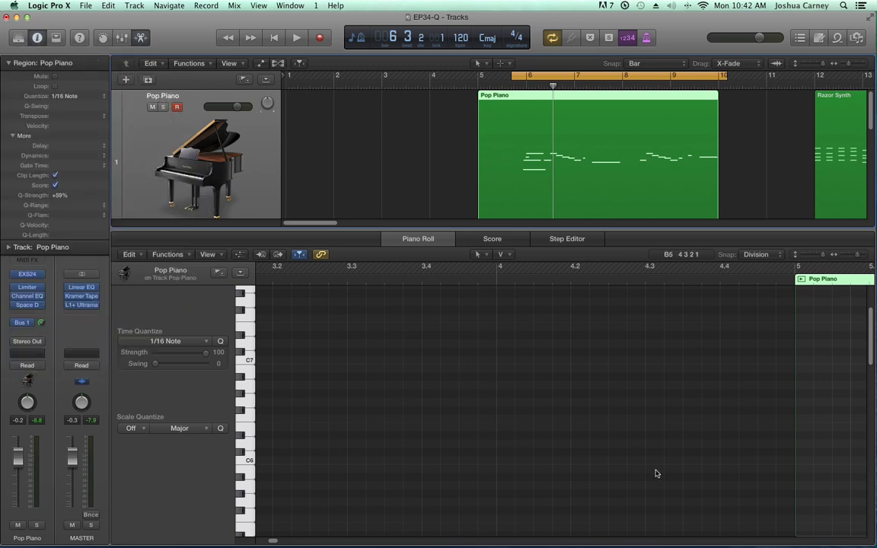
pyautogui.hscroll(2, 683, 397)
pyautogui.hscroll(10, 682, 398)
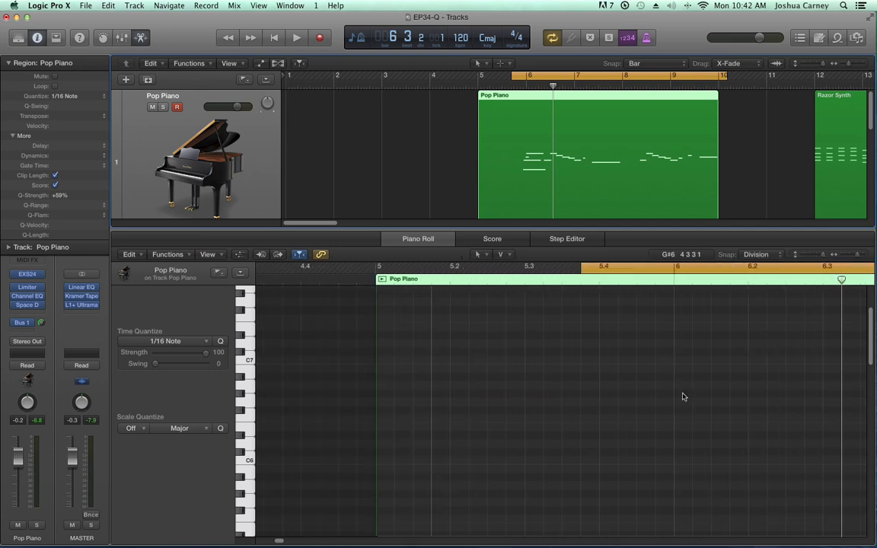
pyautogui.scroll(-5, 618, 333)
pyautogui.hscroll(5, 618, 333)
pyautogui.scroll(-1, 603, 390)
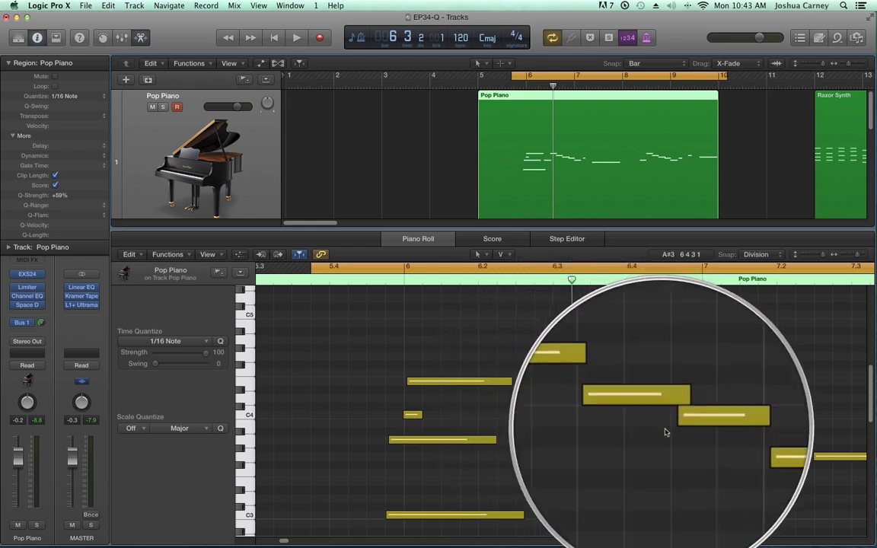
pyautogui.scroll(1, 705, 441)
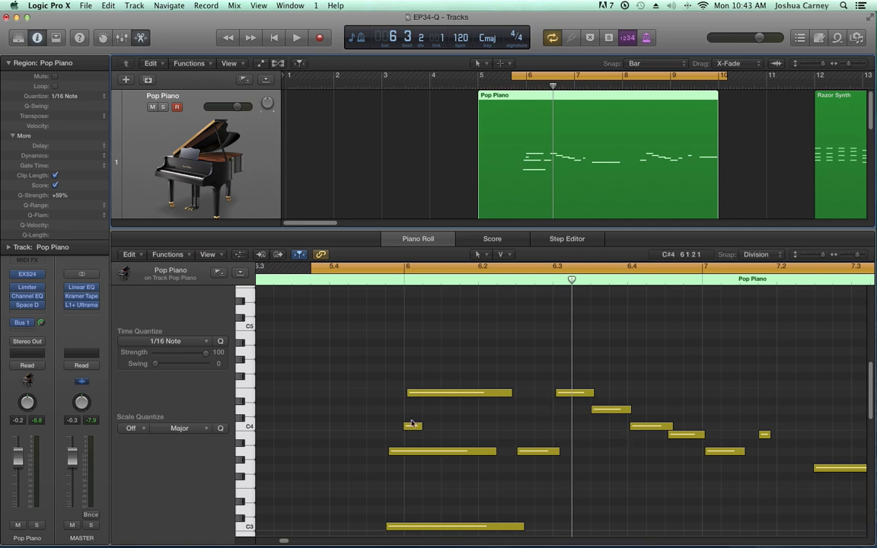
pyautogui.scroll(-2, 401, 464)
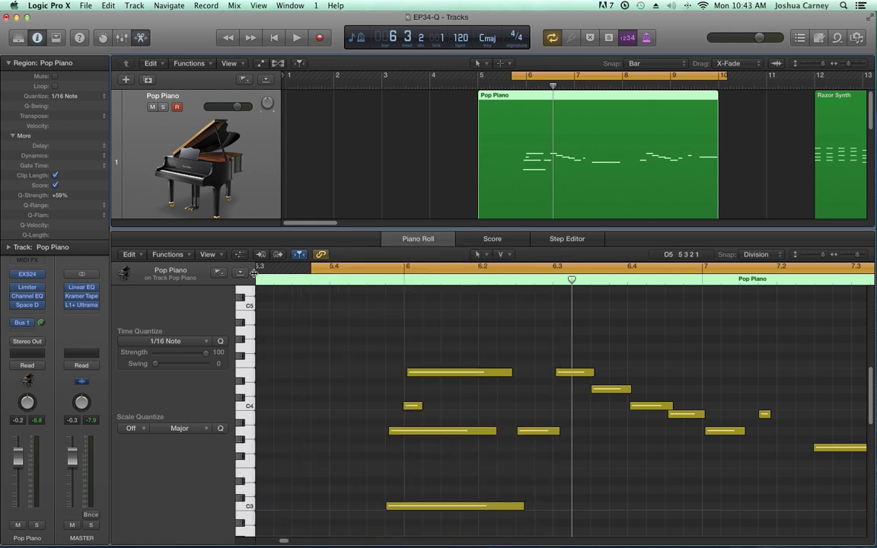
# Set the Piano Roll snap to Ticks, and nudge the A3 note slightly later and the short C4 note slightly earlier near bar 6.
pyautogui.click(756, 254)
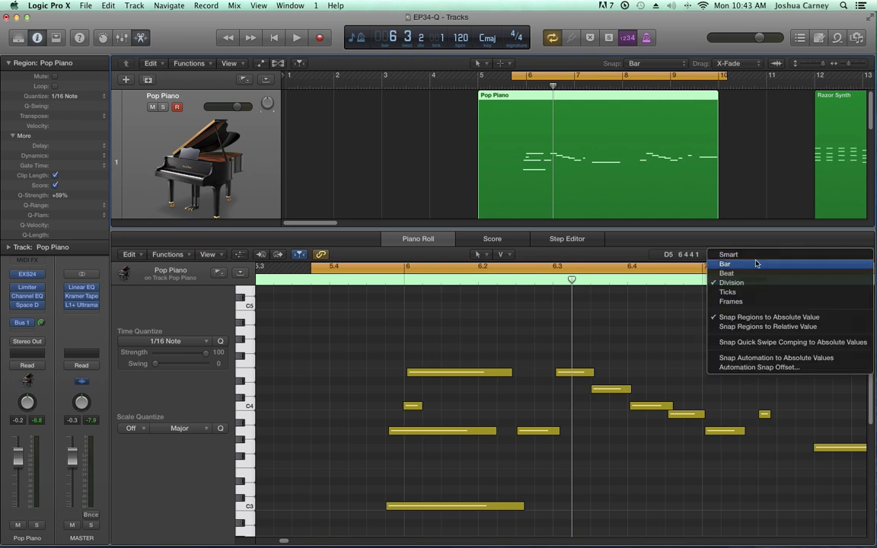
pyautogui.click(742, 291)
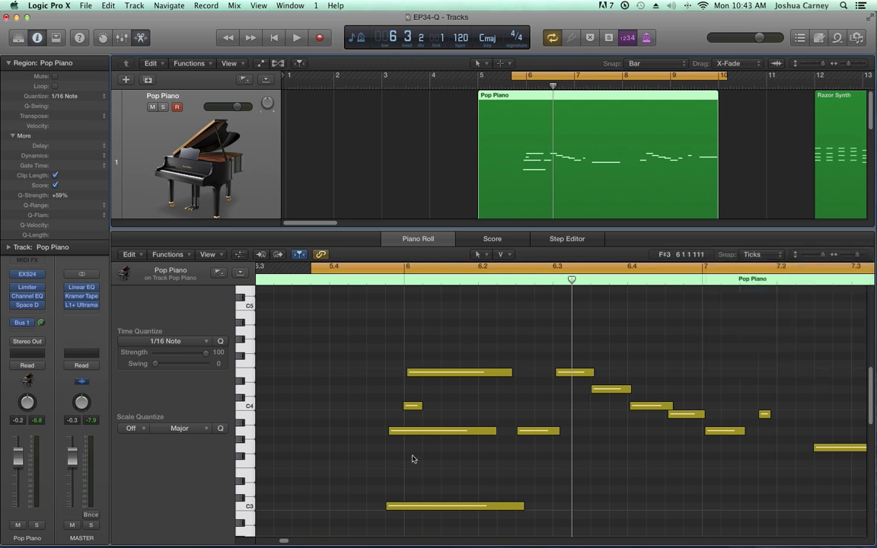
pyautogui.click(404, 432)
pyautogui.moveTo(404, 434); pyautogui.dragTo(406, 408)
# Play the Pop Piano region through the cycle range to hear the adjusted timing.
pyautogui.click(491, 79)
pyautogui.press('space')
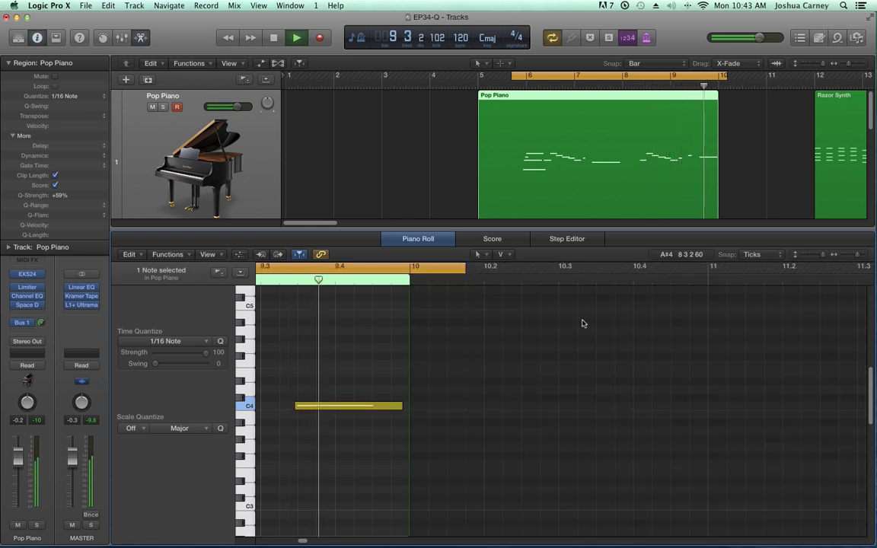
pyautogui.press('space')
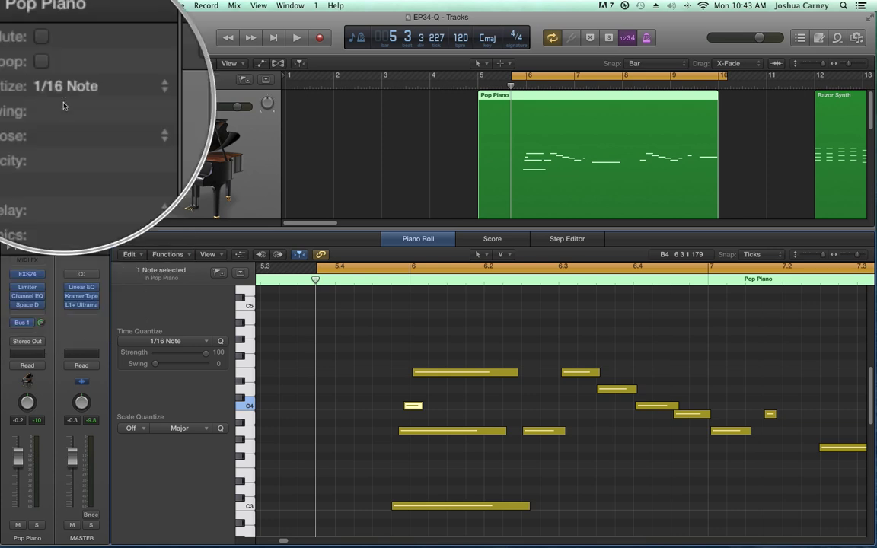
# Reset the Pop Piano region's Q-Strength to its default and set its Q-Range to +1/64.
pyautogui.moveTo(64, 105)
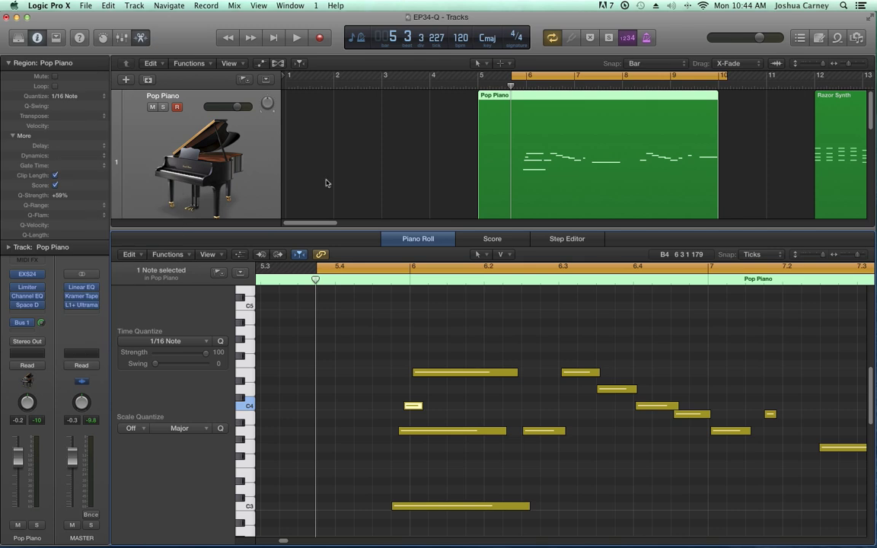
pyautogui.moveTo(60, 195); pyautogui.dragTo(59, 177)
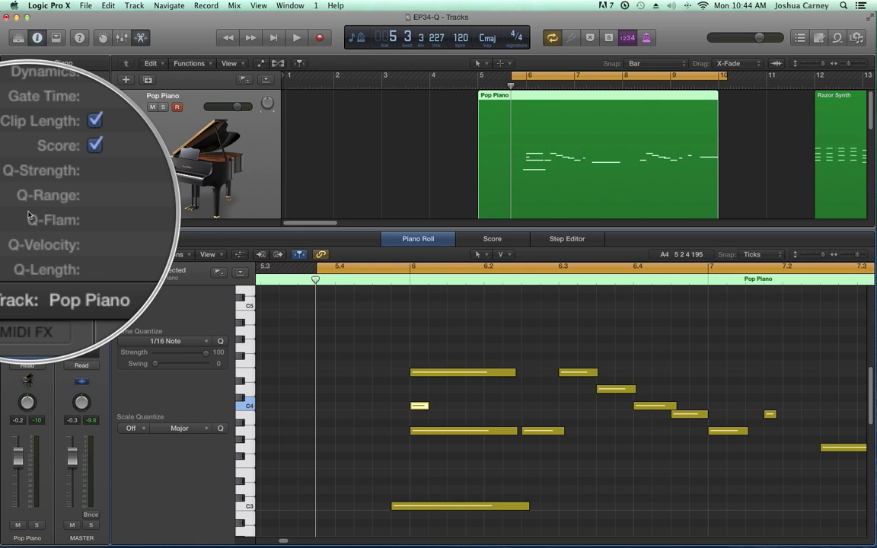
pyautogui.click(103, 208)
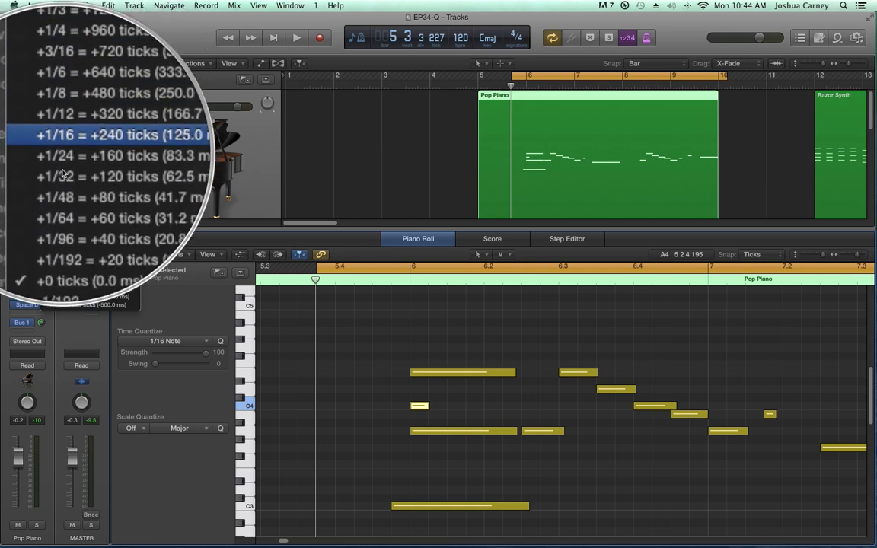
pyautogui.scroll(-5, 64, 167)
pyautogui.scroll(3, 65, 271)
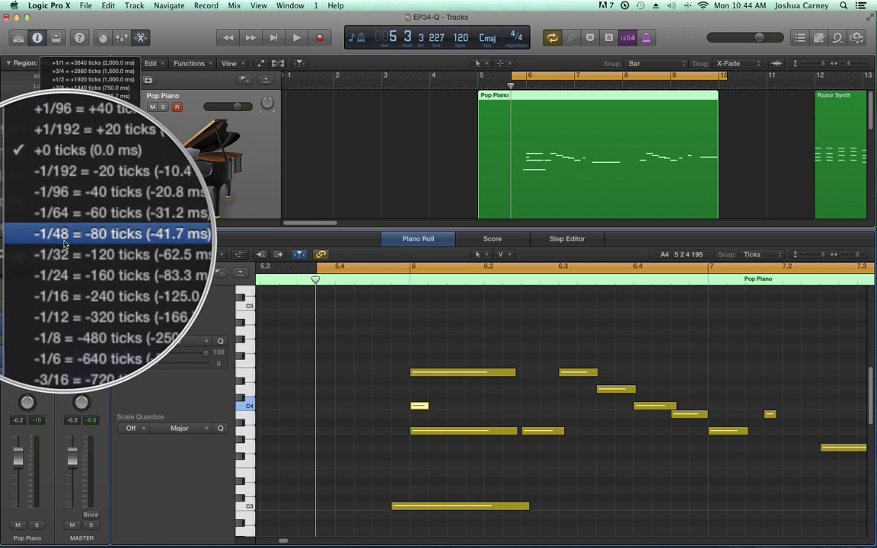
pyautogui.scroll(5, 65, 243)
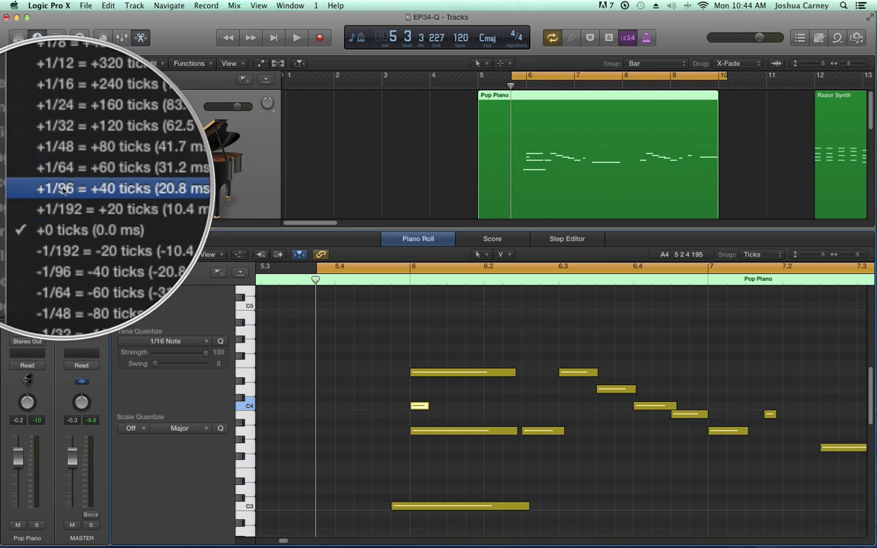
pyautogui.scroll(4, 63, 190)
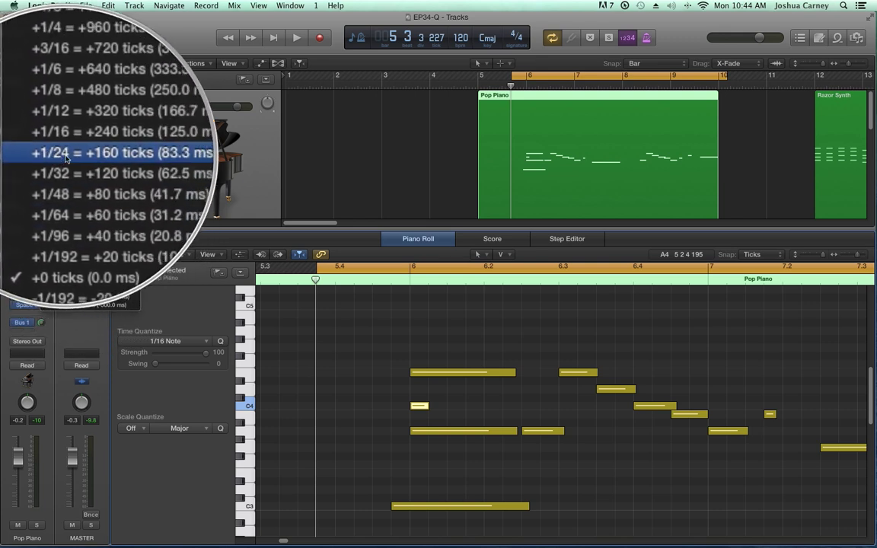
pyautogui.scroll(1, 65, 157)
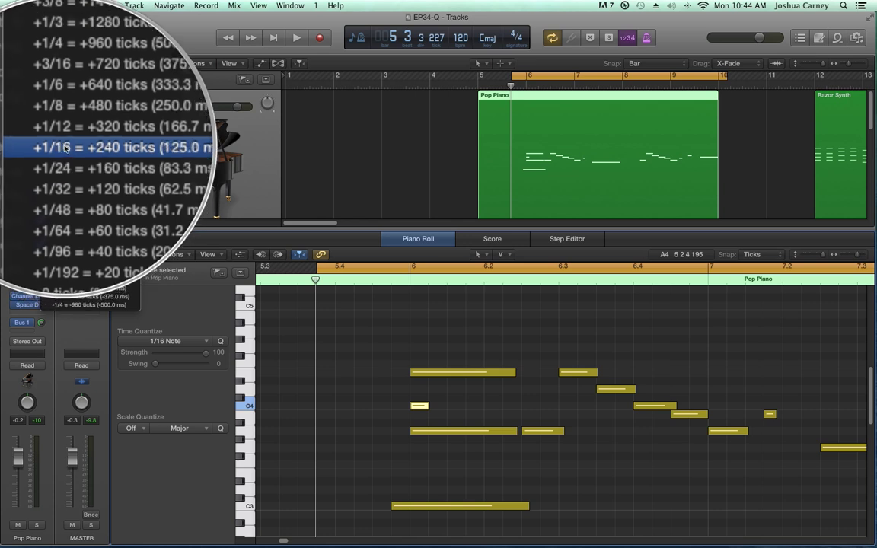
pyautogui.scroll(-2, 65, 152)
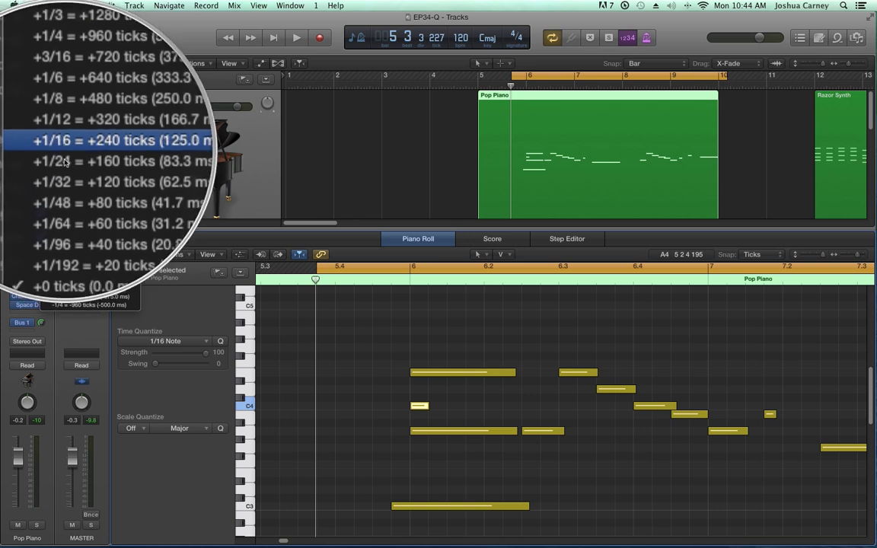
pyautogui.scroll(-1, 67, 176)
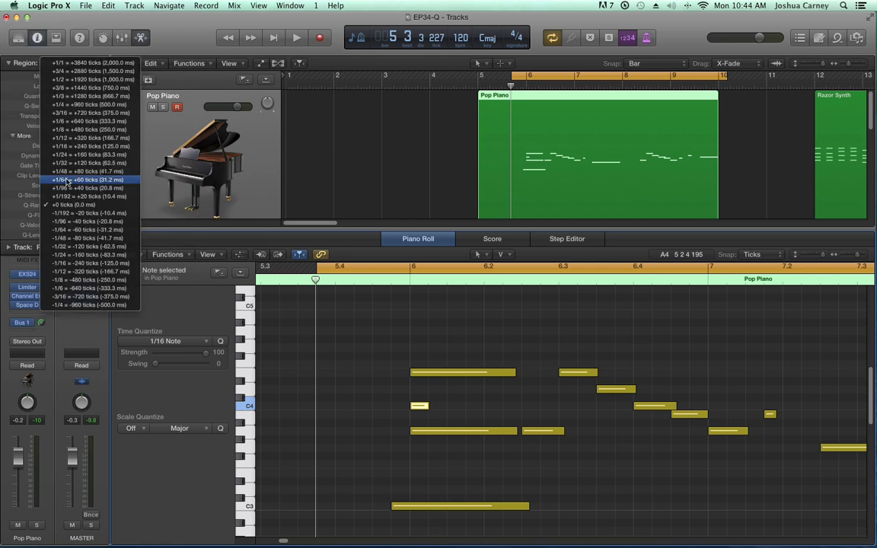
pyautogui.click(67, 180)
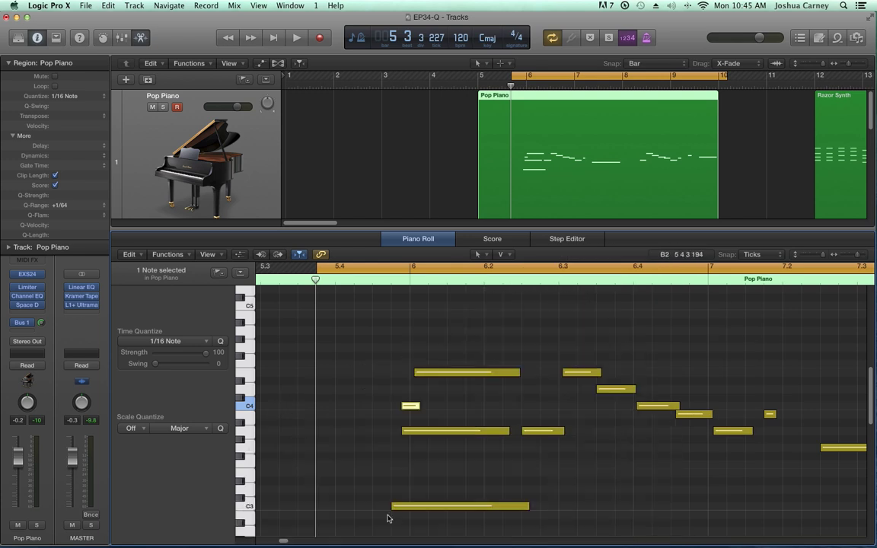
# Select the long C3, the short A3 and the D4 notes in bar 6, and sharply lower their velocities.
pyautogui.click(455, 506)
pyautogui.click(533, 431)
pyautogui.keyDown('shift'); pyautogui.click(617, 389); pyautogui.keyUp('shift')
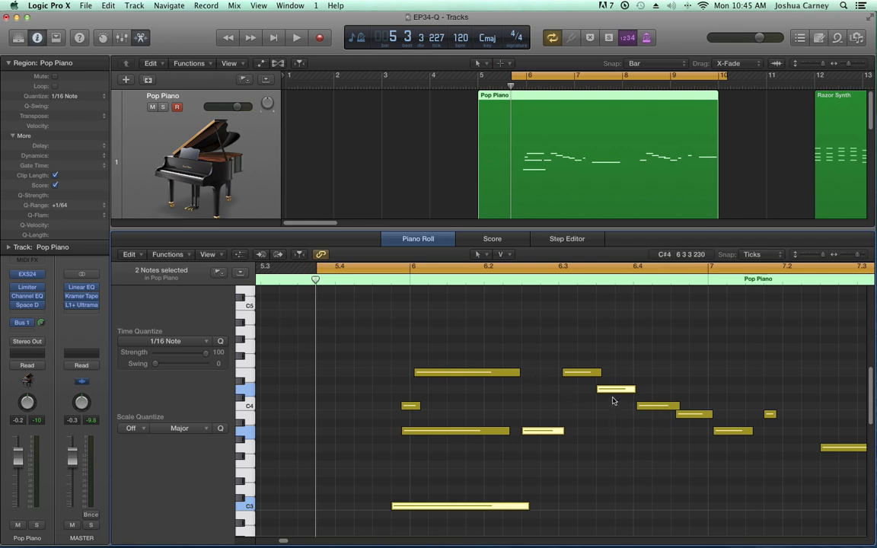
pyautogui.moveTo(612, 394); pyautogui.dragTo(609, 480)
pyautogui.click(606, 472)
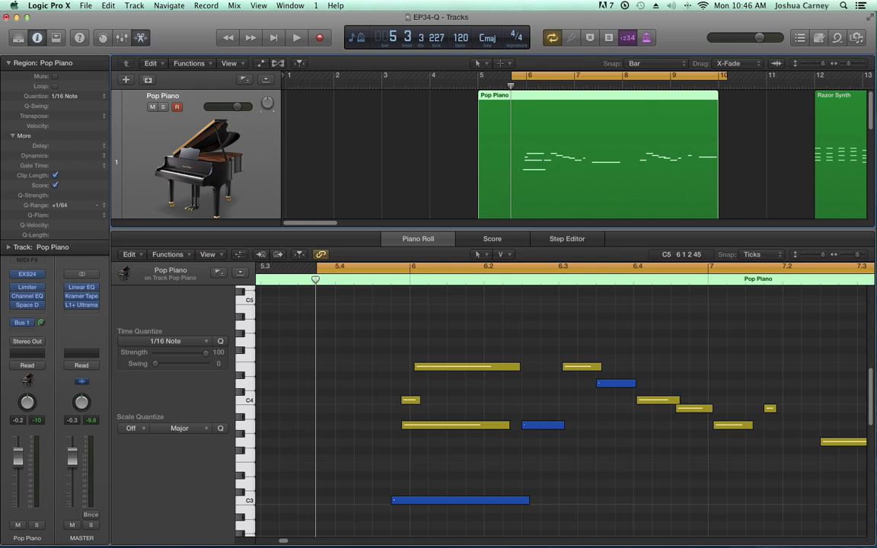
# Try a Q-Range of -1/64 on the Pop Piano region, and return the Q-Range to +0 ticks.
pyautogui.click(98, 207)
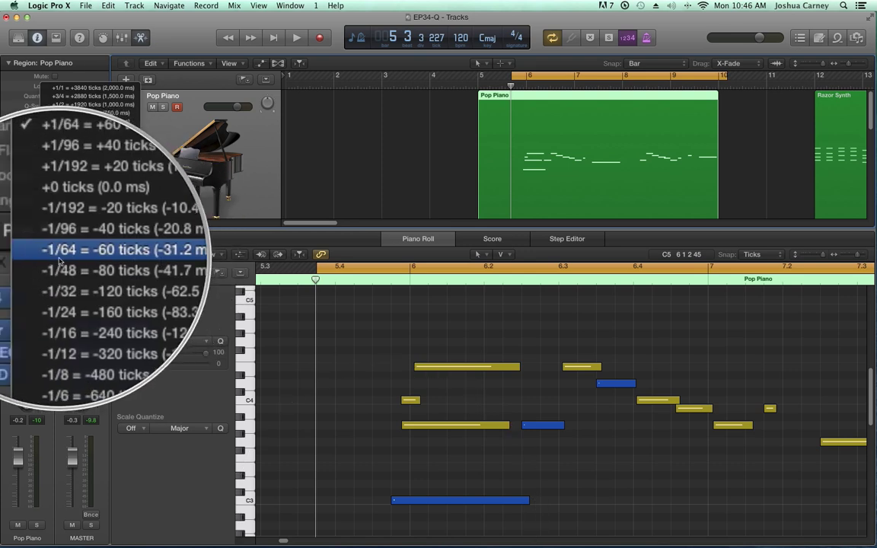
pyautogui.click(59, 261)
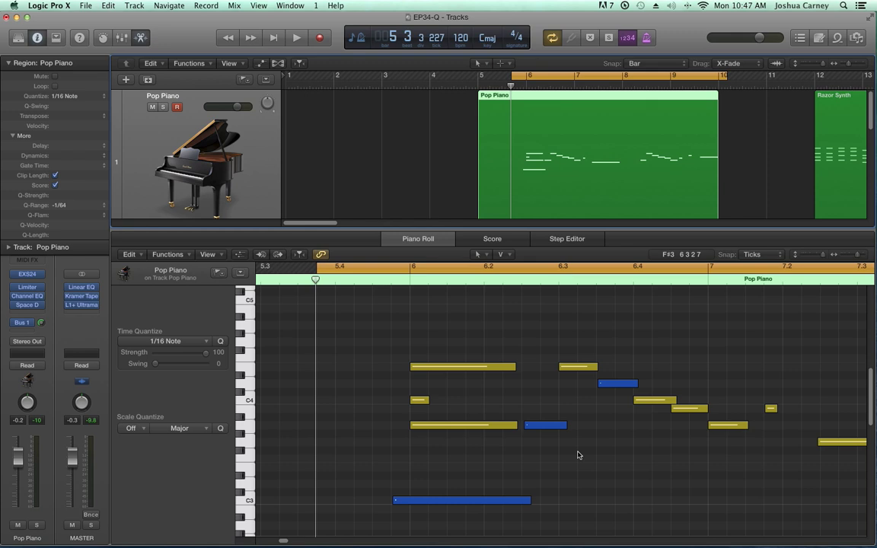
pyautogui.click(88, 205)
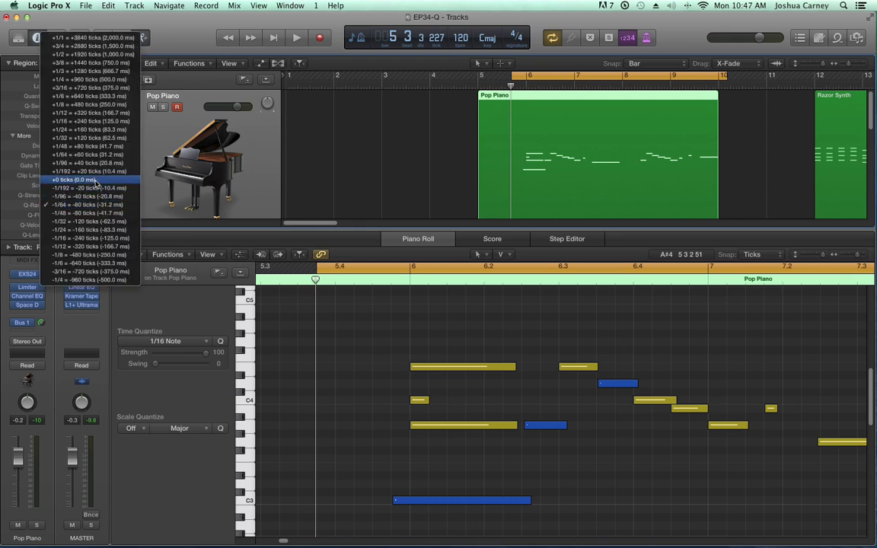
pyautogui.click(96, 180)
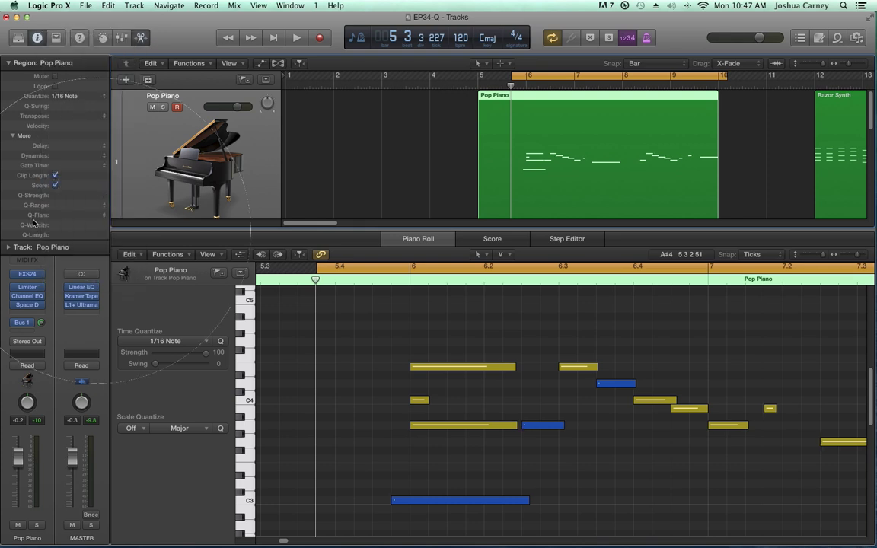
# Close the Piano Roll and set the cycle range around the Razor Synth region, from bar 12 to just past bar 14.
pyautogui.press('c')
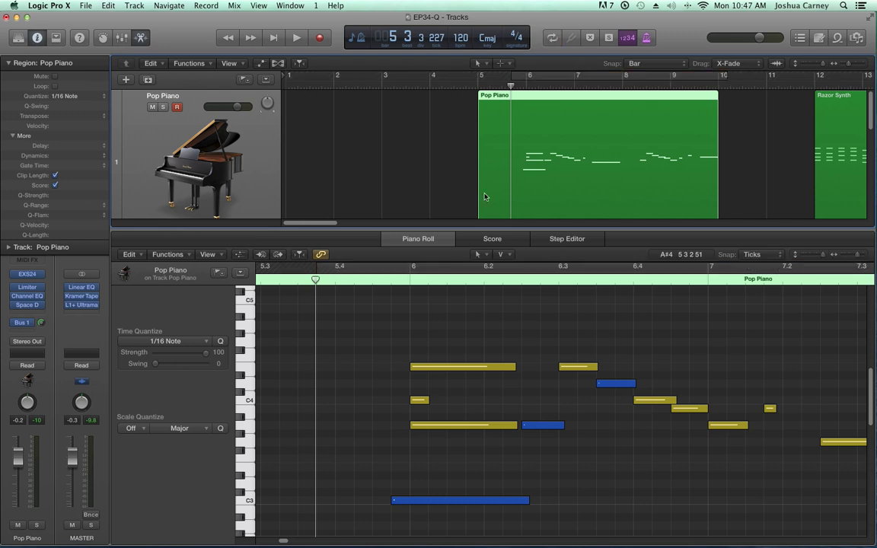
pyautogui.press('e')
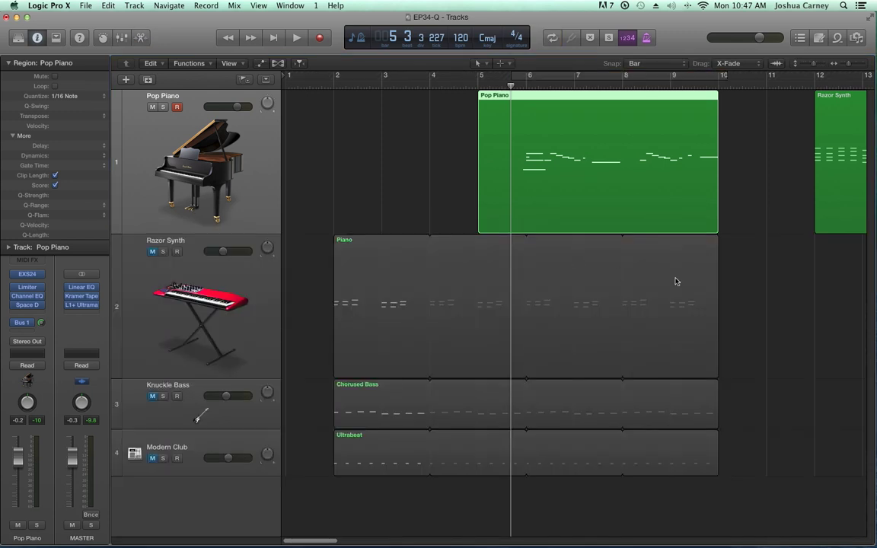
pyautogui.hscroll(5, 676, 282)
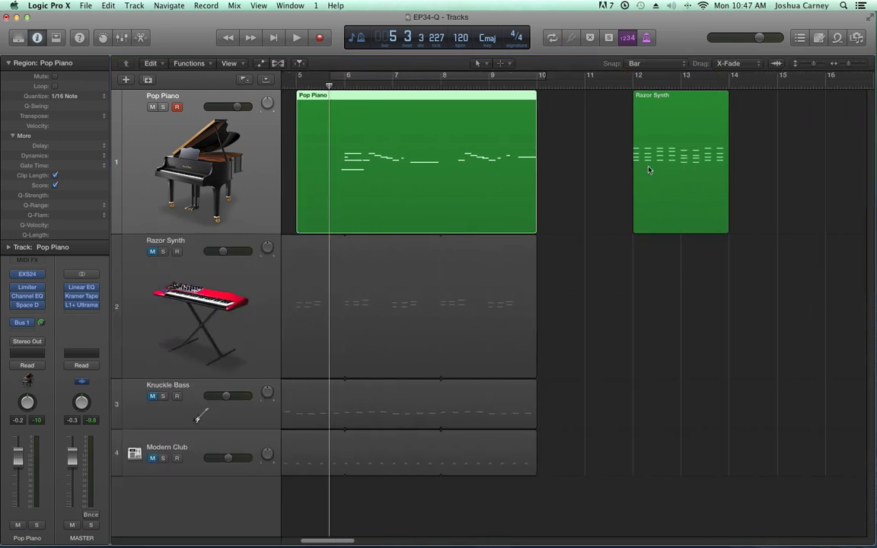
pyautogui.moveTo(633, 75); pyautogui.dragTo(727, 93)
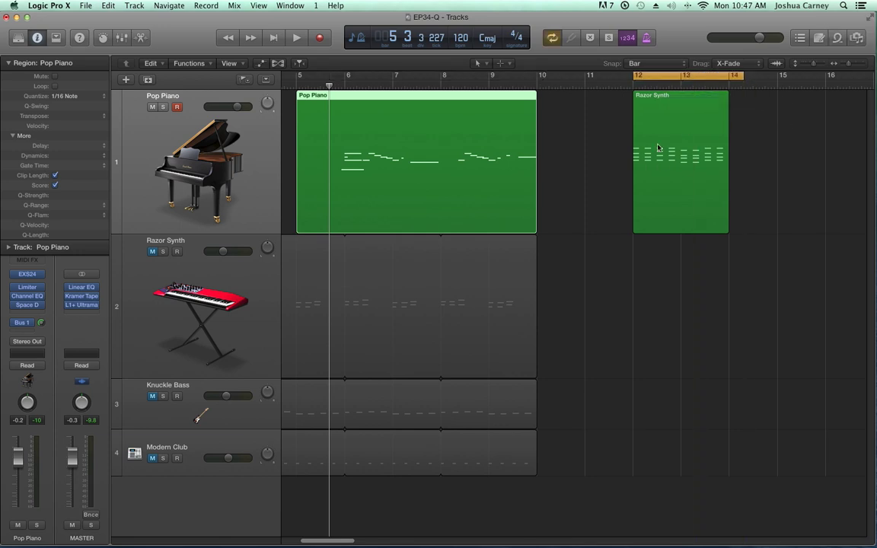
# Open the Razor Synth region in the Piano Roll and play its chords.
pyautogui.click(664, 142)
pyautogui.doubleClick(665, 142)
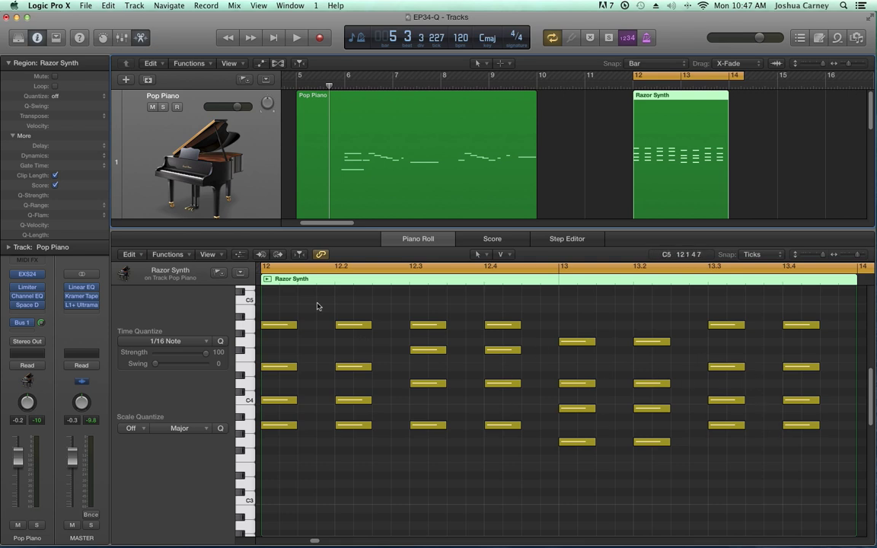
pyautogui.press('space')
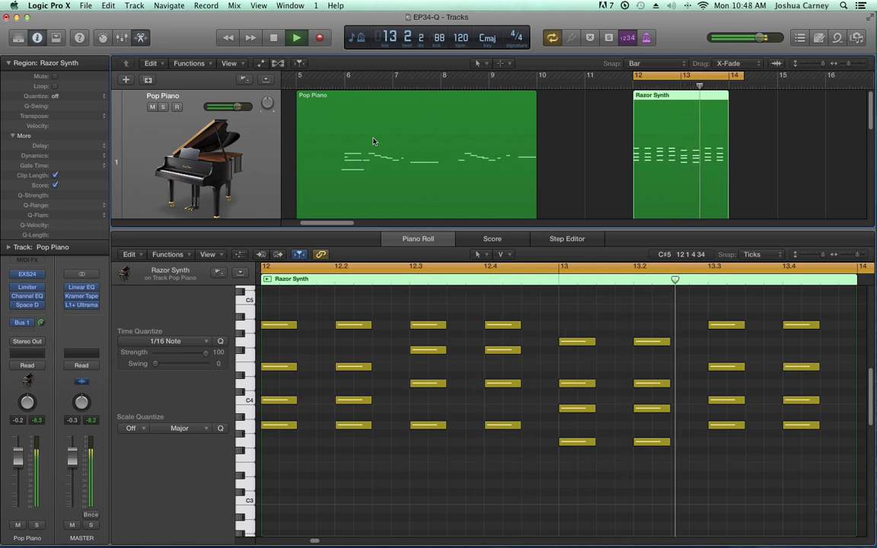
pyautogui.press('space')
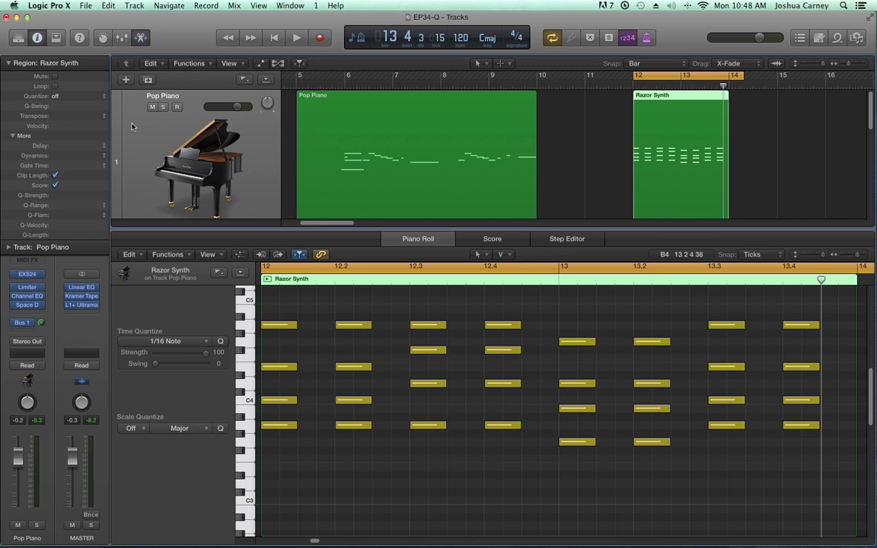
# Quantize the Razor Synth region to 1/4 Note.
pyautogui.hscroll(-1, 131, 127)
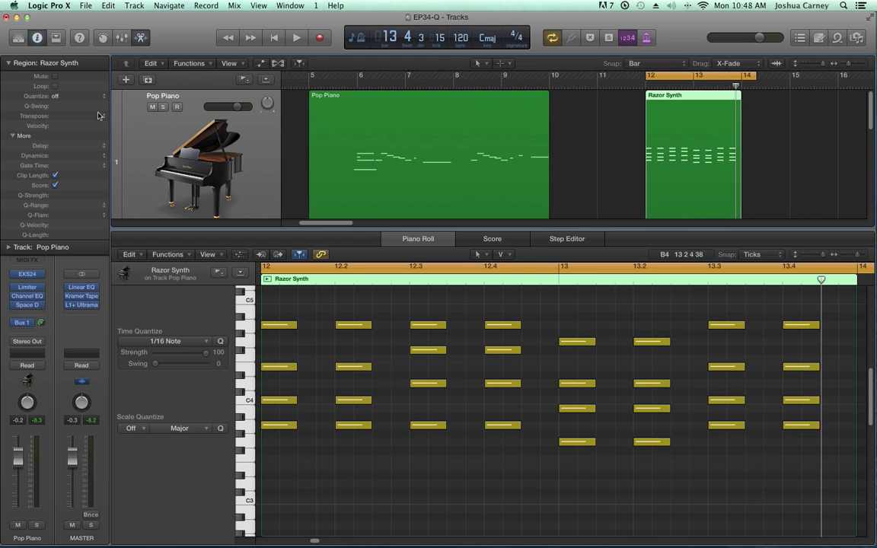
pyautogui.click(61, 93)
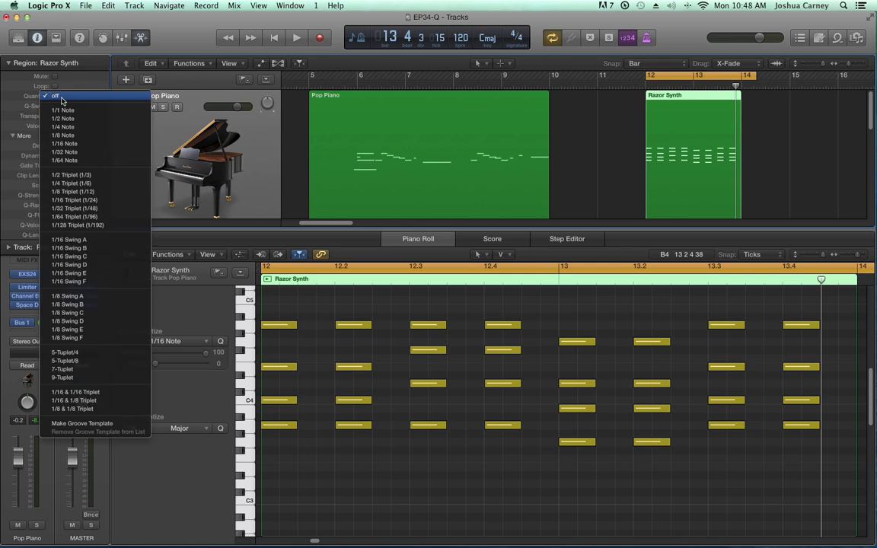
pyautogui.click(77, 128)
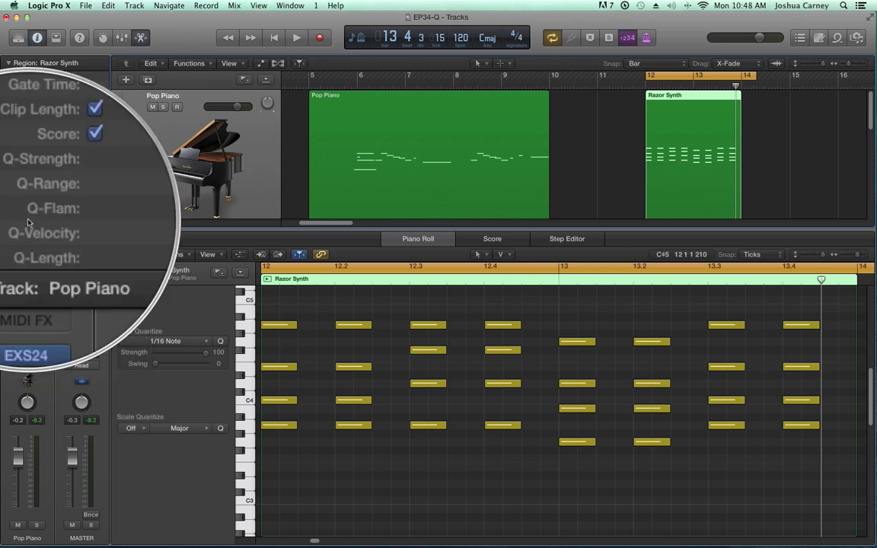
# Set the Razor Synth region's Q-Flam to +1/16 and play the chords spread from the lowest note upward.
pyautogui.click(87, 215)
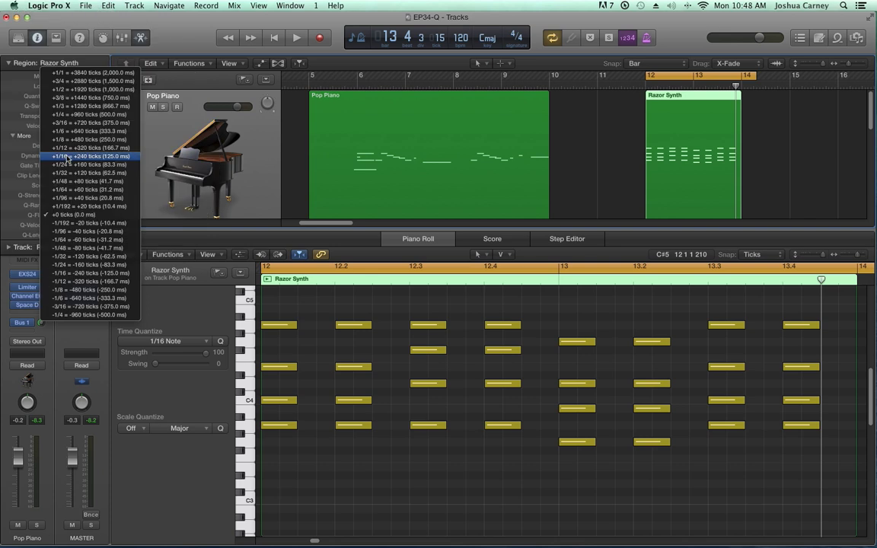
pyautogui.click(67, 158)
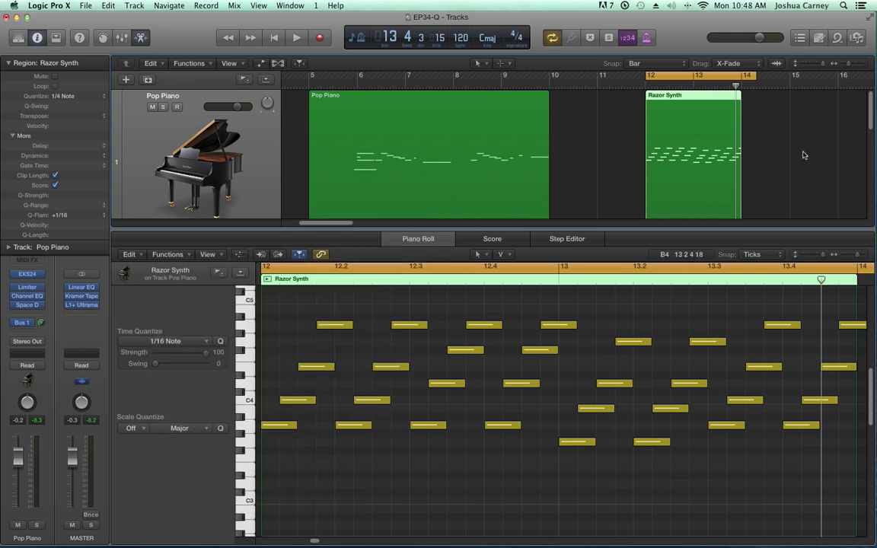
pyautogui.press('space')
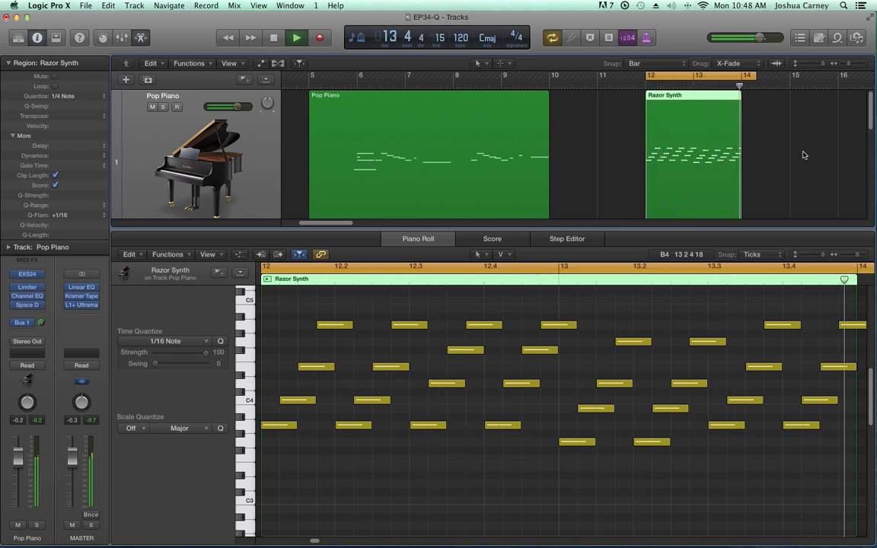
pyautogui.press('space')
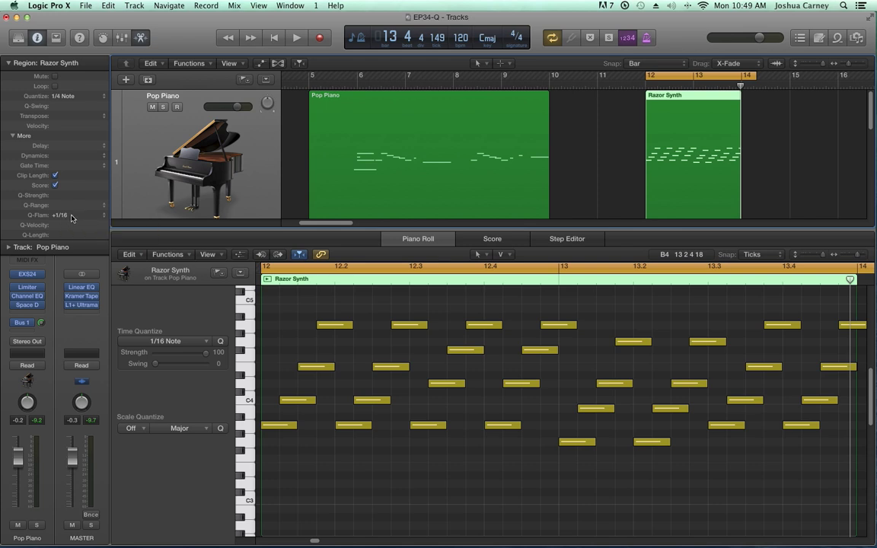
# Set the Razor Synth region's Q-Flam to -1/16 and play the chords spread from the highest note downward.
pyautogui.click(104, 220)
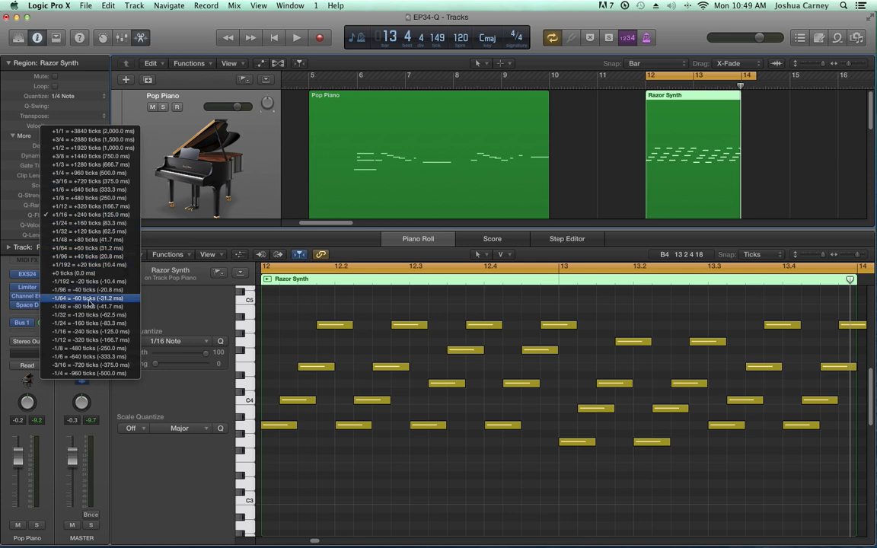
pyautogui.click(61, 332)
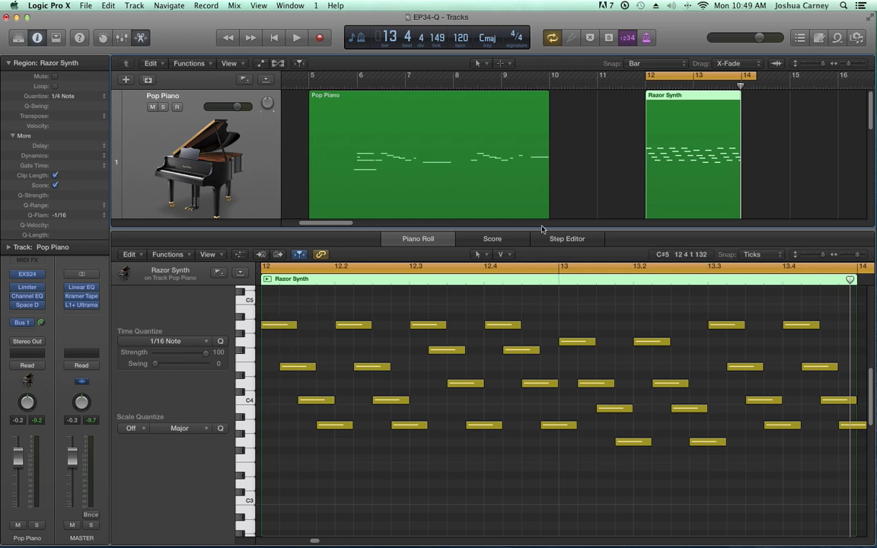
pyautogui.press('space')
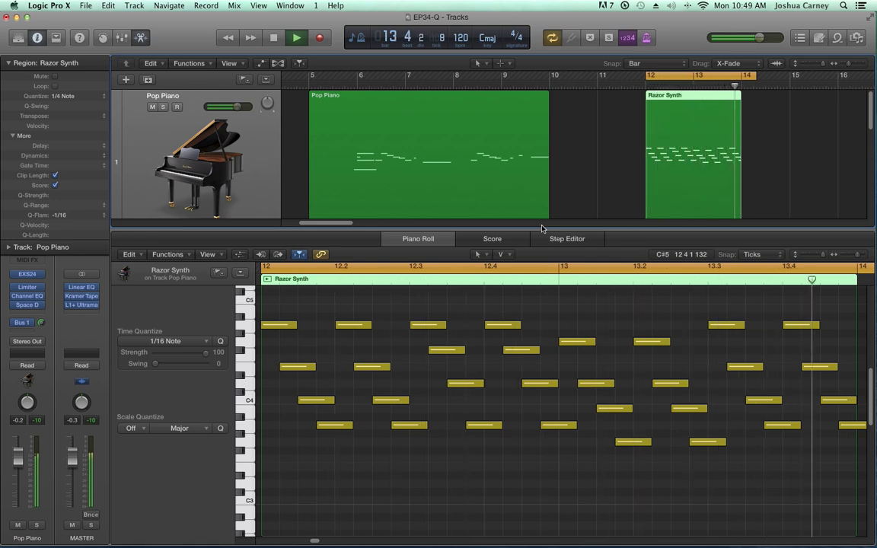
pyautogui.press('space')
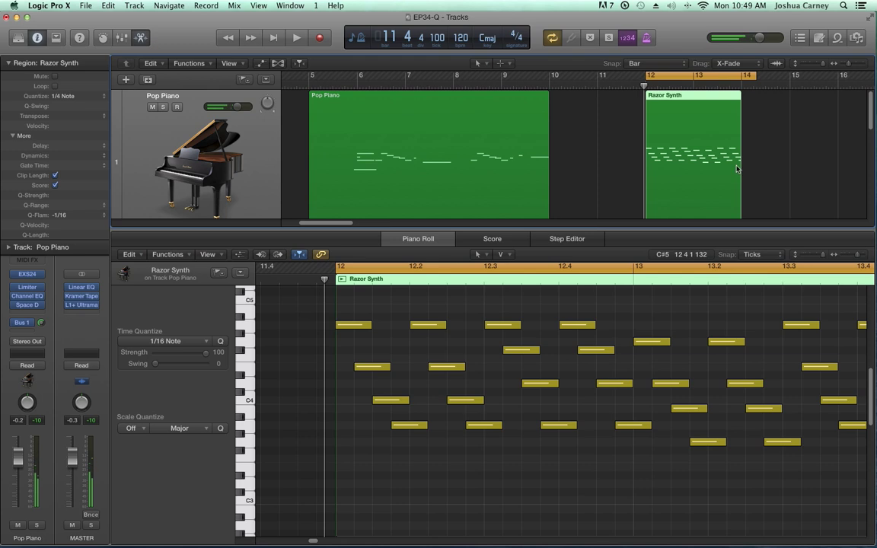